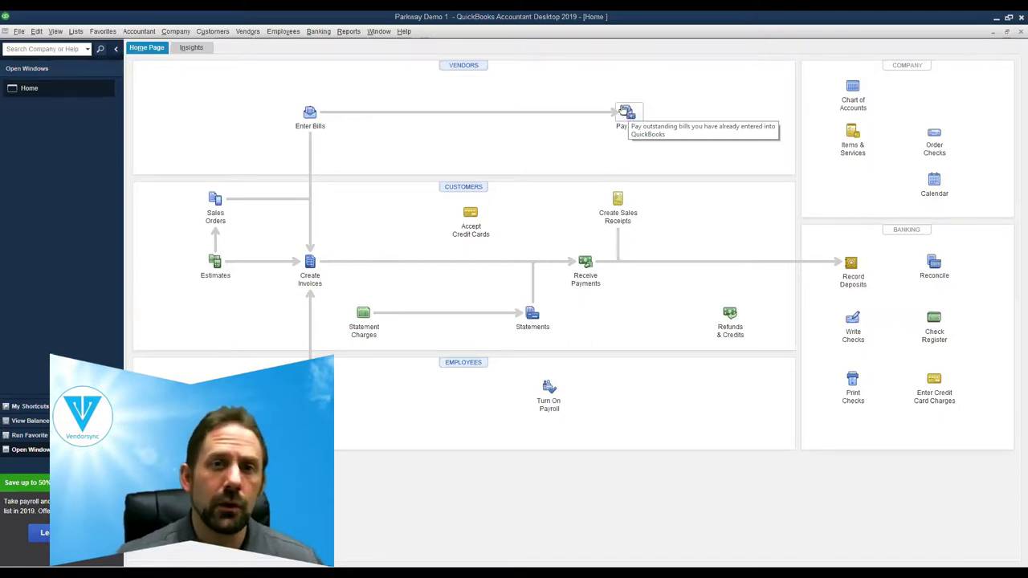
# - Launch the 1099 Wizard from the Vendors menu and review the seven ticked 1099-MISC vendors
pyautogui.click(247, 33)
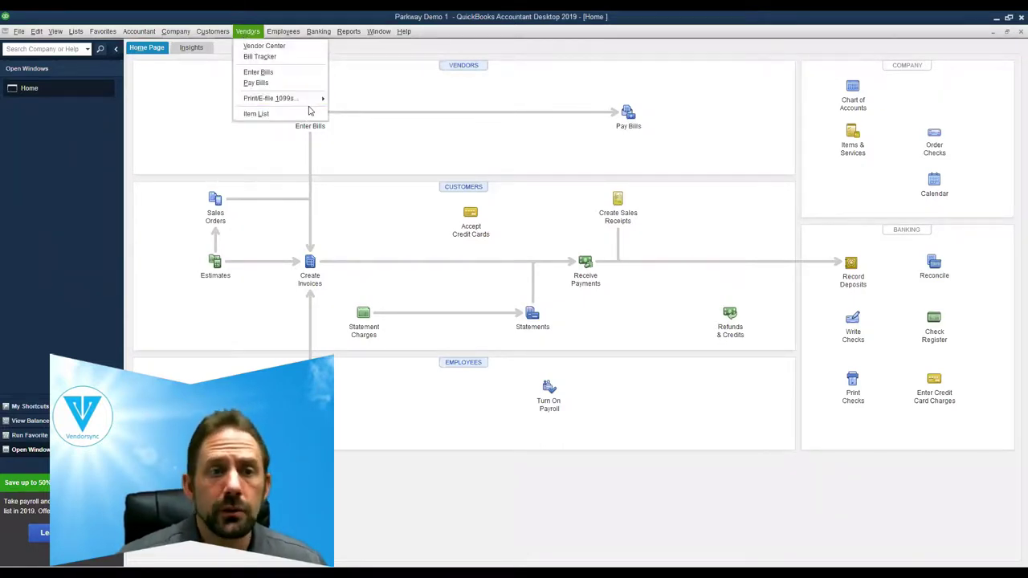
pyautogui.moveTo(301, 104)
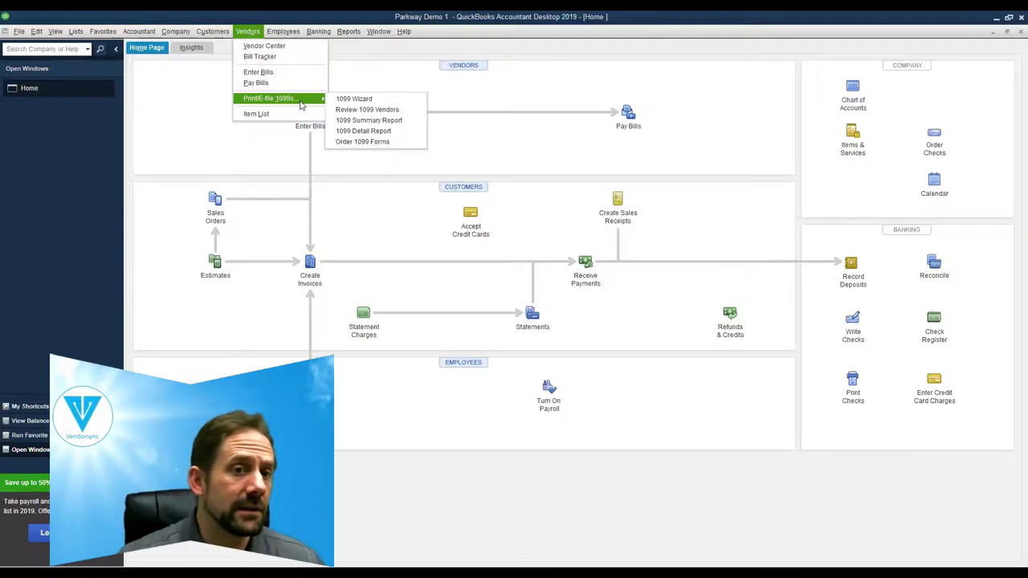
pyautogui.click(367, 100)
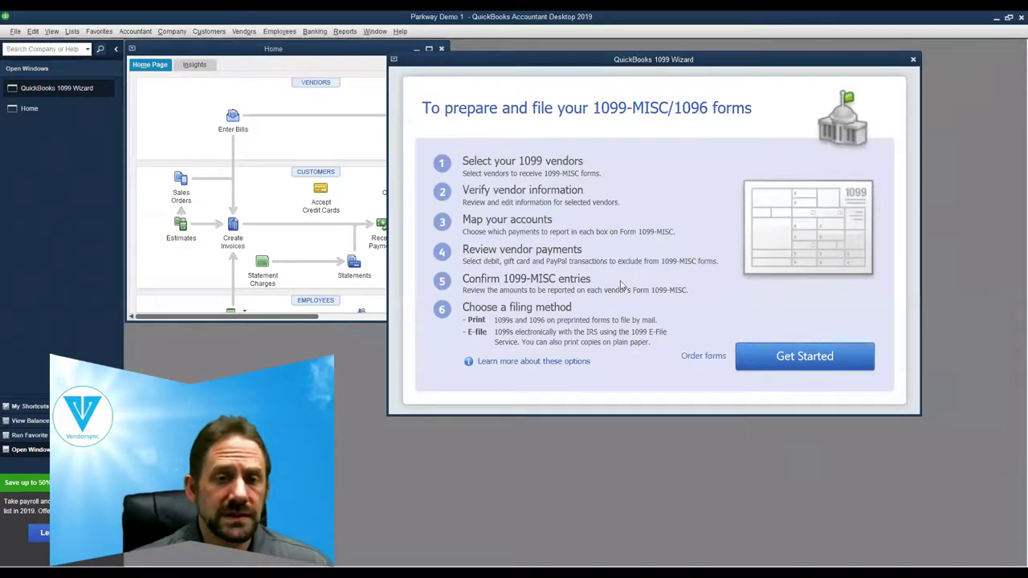
pyautogui.click(778, 363)
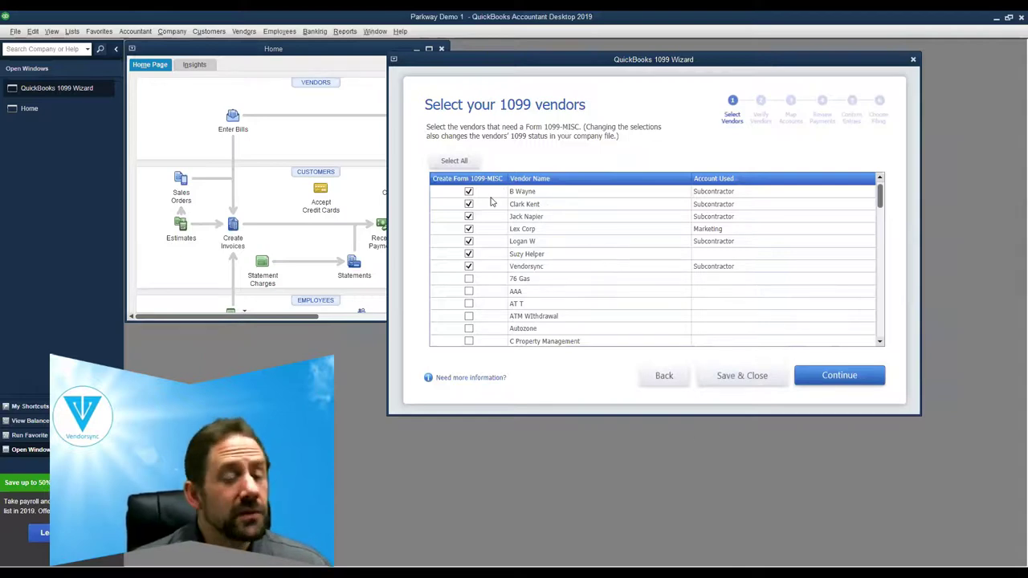
pyautogui.scroll(-4, 546, 229)
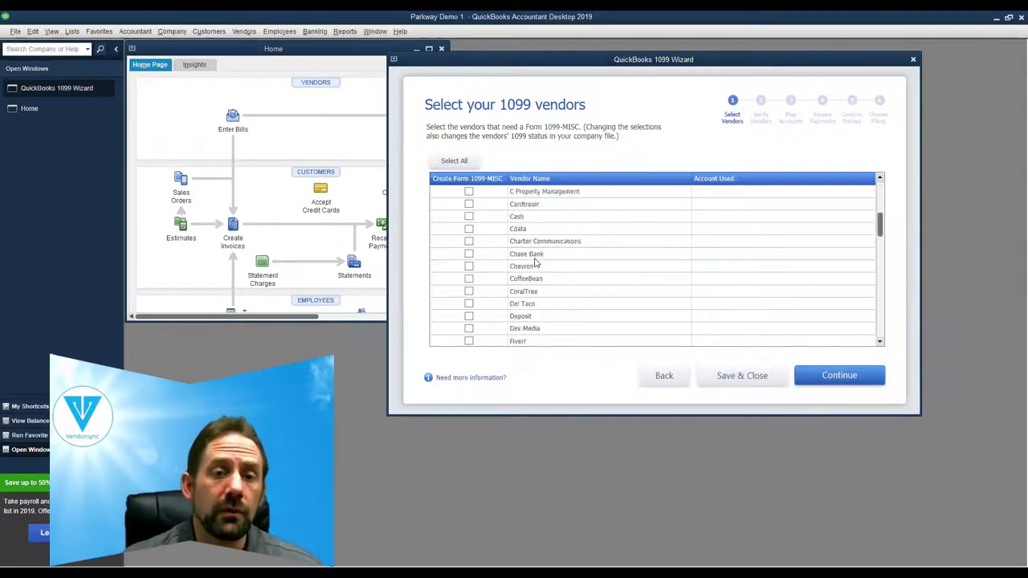
pyautogui.scroll(-10, 535, 263)
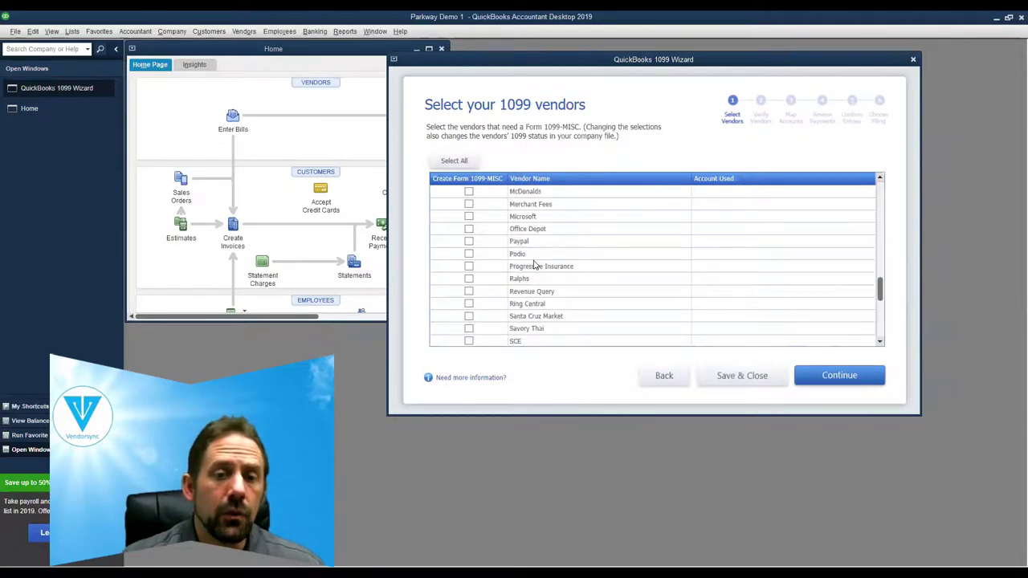
pyautogui.scroll(15, 535, 265)
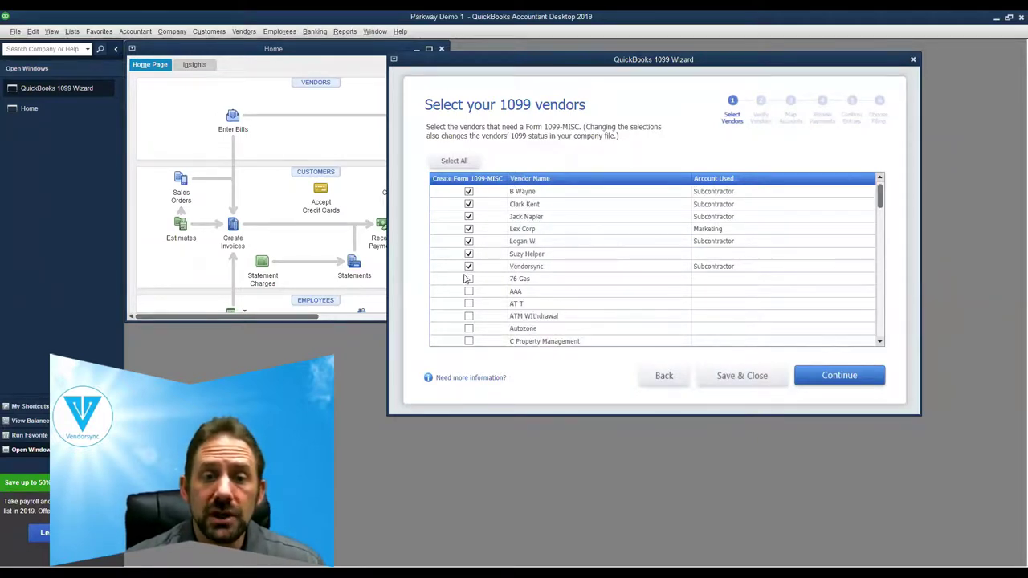
# - Open the Vendor Center and select the Superman Industries vendor
pyautogui.click(248, 33)
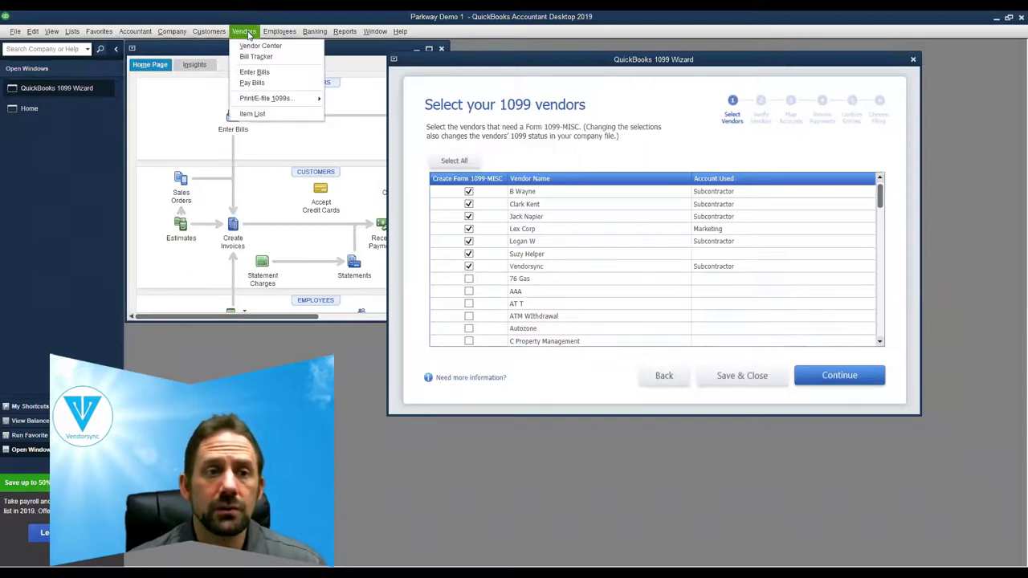
pyautogui.click(252, 47)
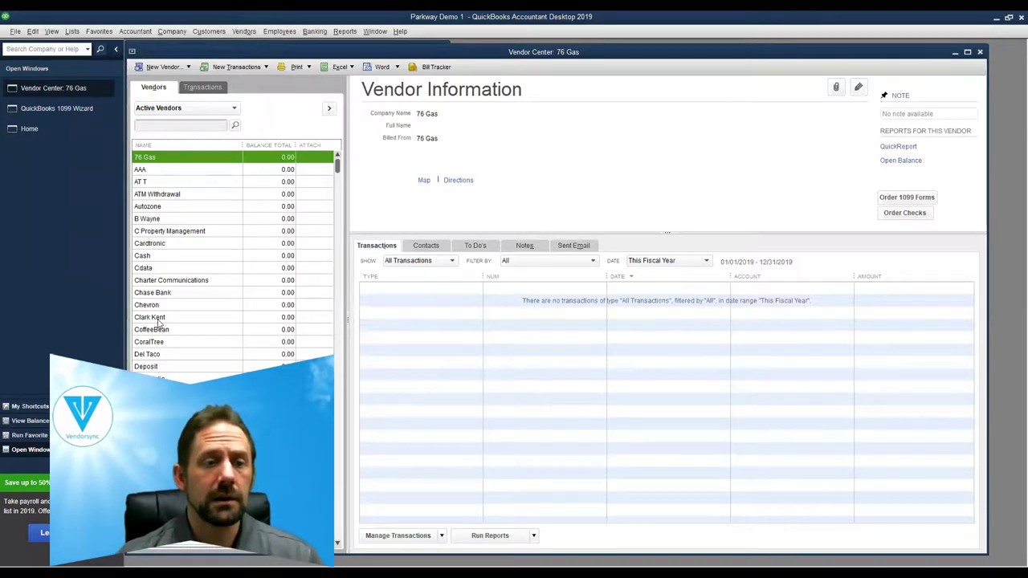
pyautogui.click(151, 320)
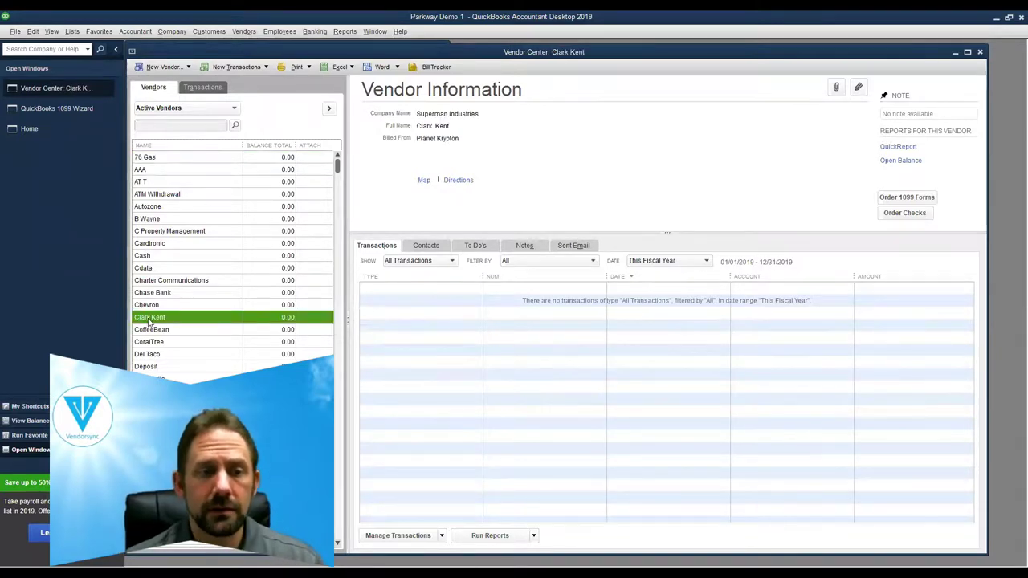
# - Check Superman Industries' tax settings for 1099 eligibility, then select the 76 Gas vendor
pyautogui.rightClick(149, 322)
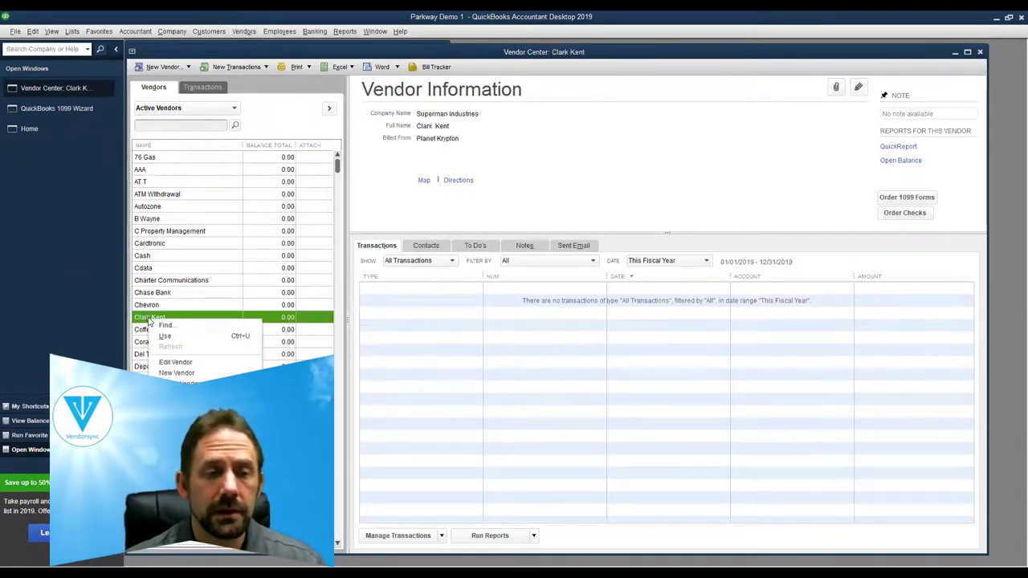
pyautogui.click(170, 362)
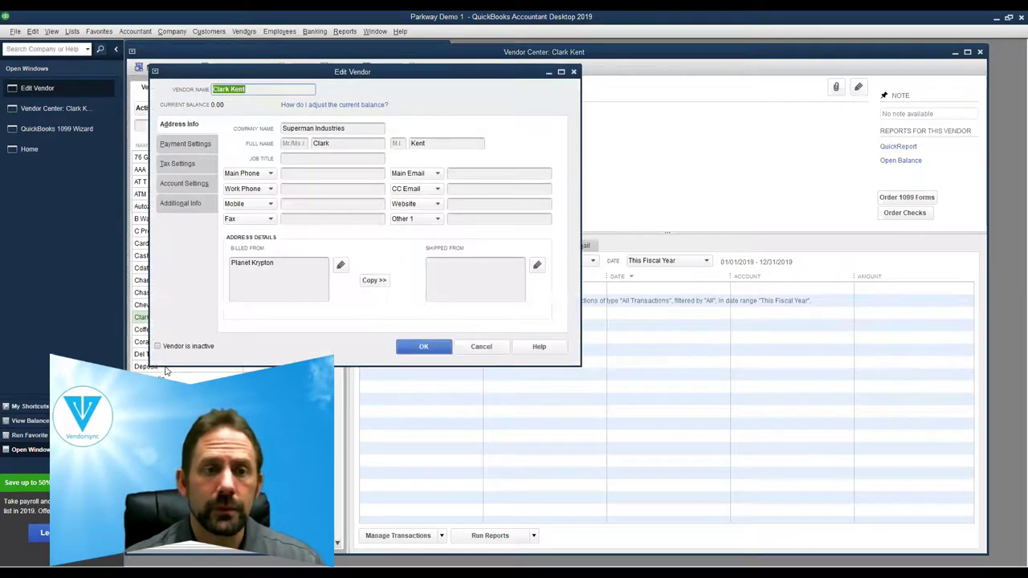
pyautogui.click(178, 165)
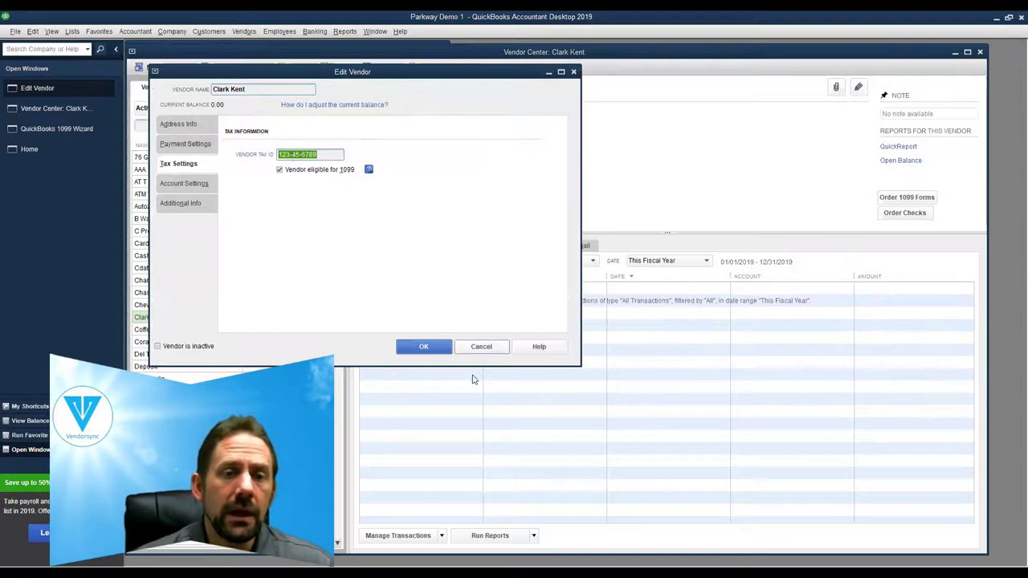
pyautogui.click(416, 350)
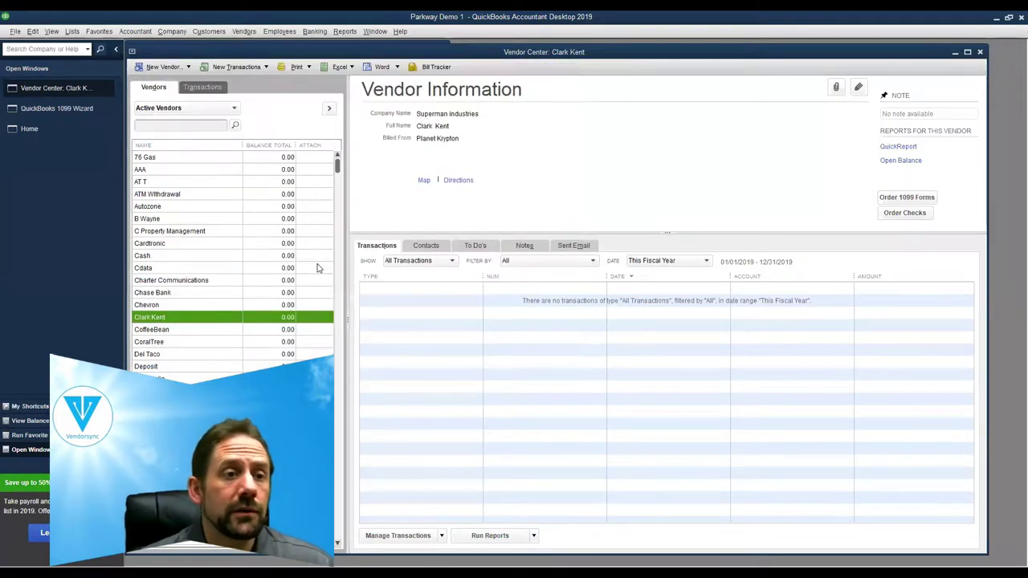
pyautogui.click(168, 163)
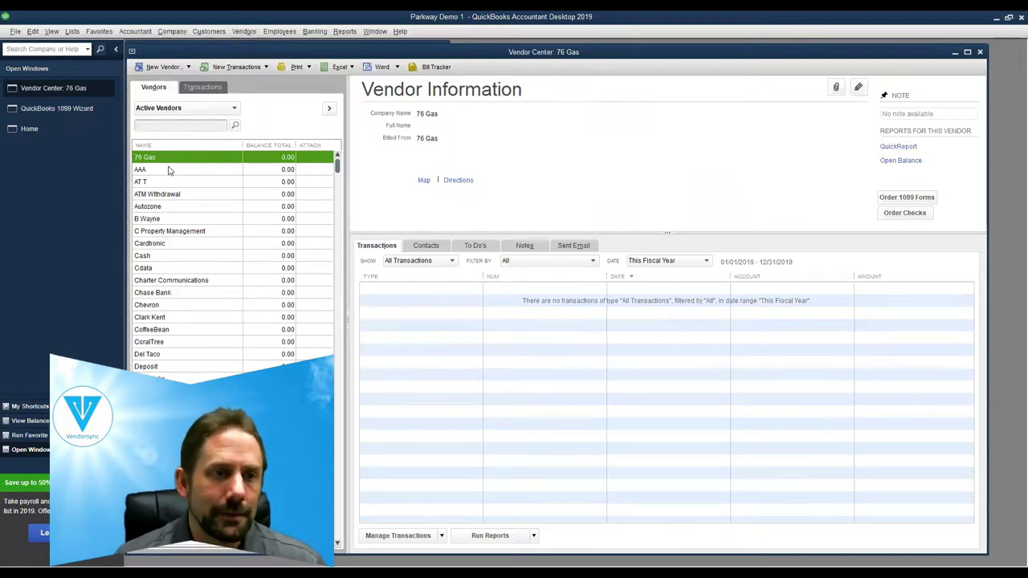
# - Enter the missing Tax ID in the 1099 verification grid and proceed to account mapping
pyautogui.click(71, 109)
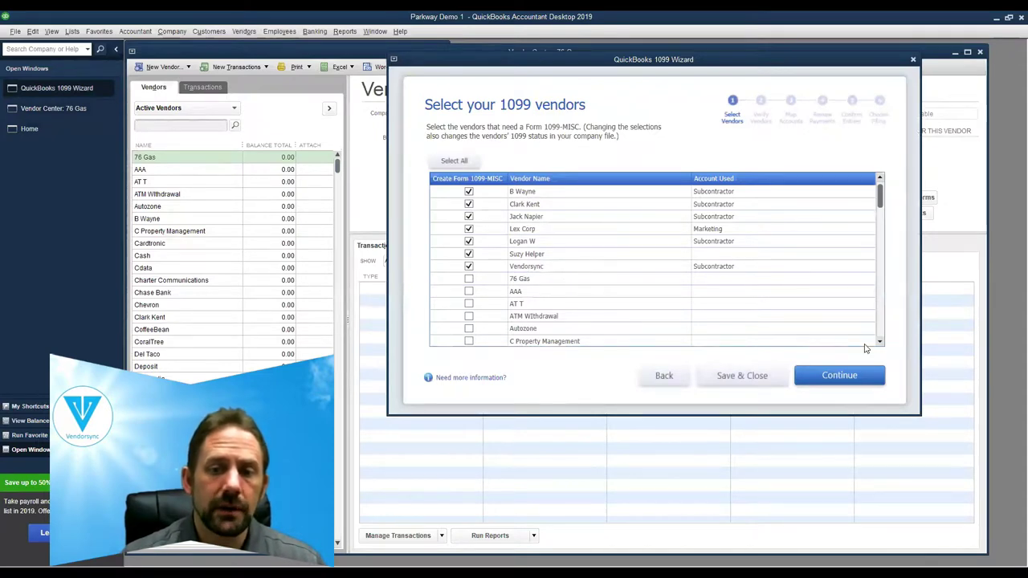
pyautogui.click(828, 382)
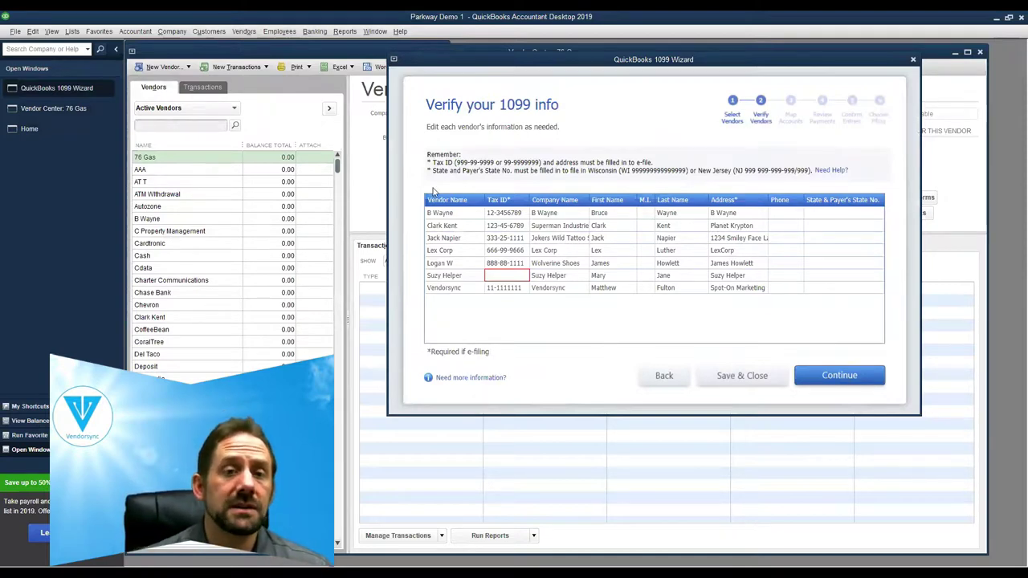
pyautogui.click(491, 278)
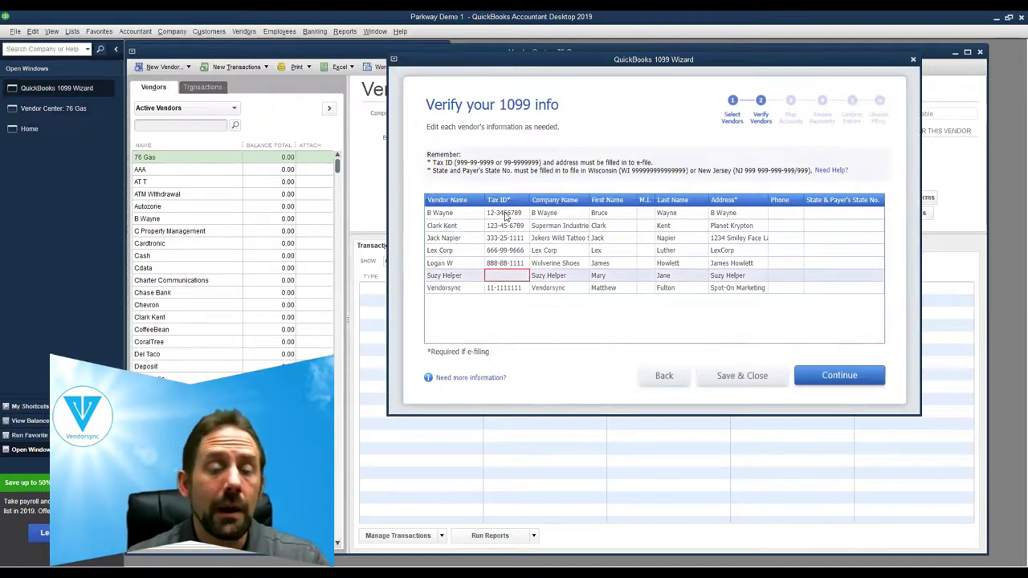
pyautogui.click(508, 277)
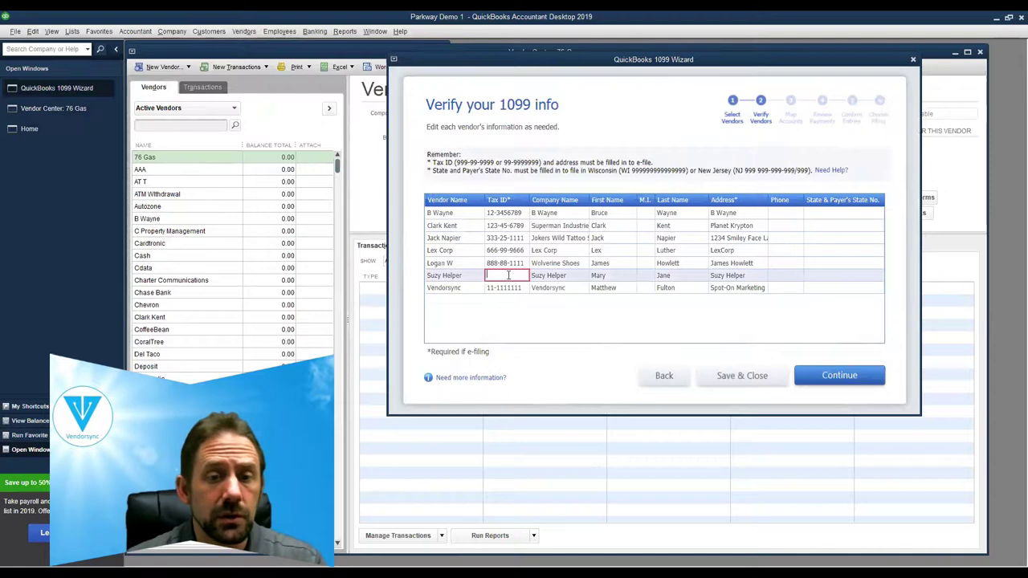
pyautogui.write('123-')
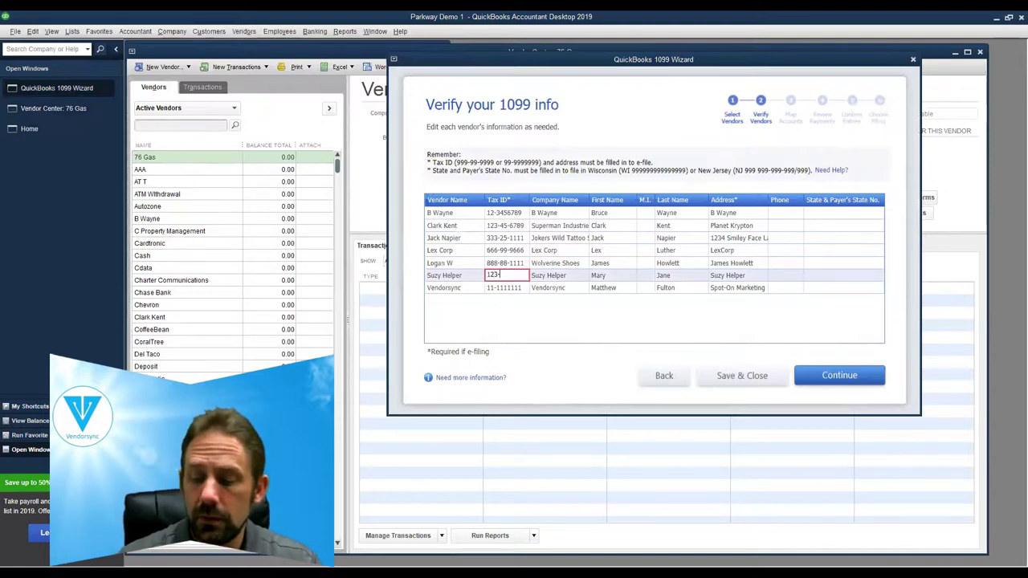
pyautogui.write('45-6789')
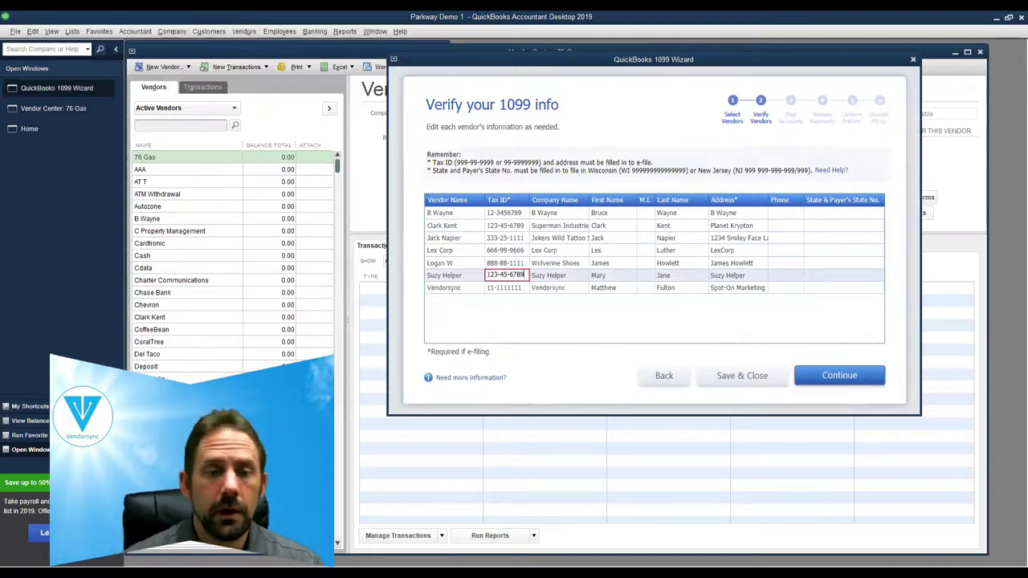
pyautogui.press('Tab')
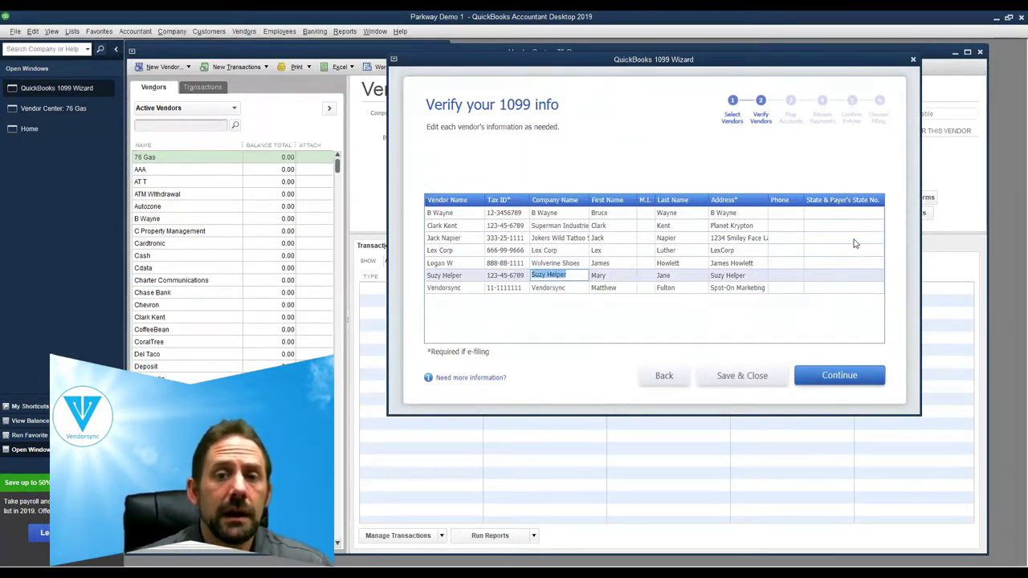
pyautogui.click(816, 280)
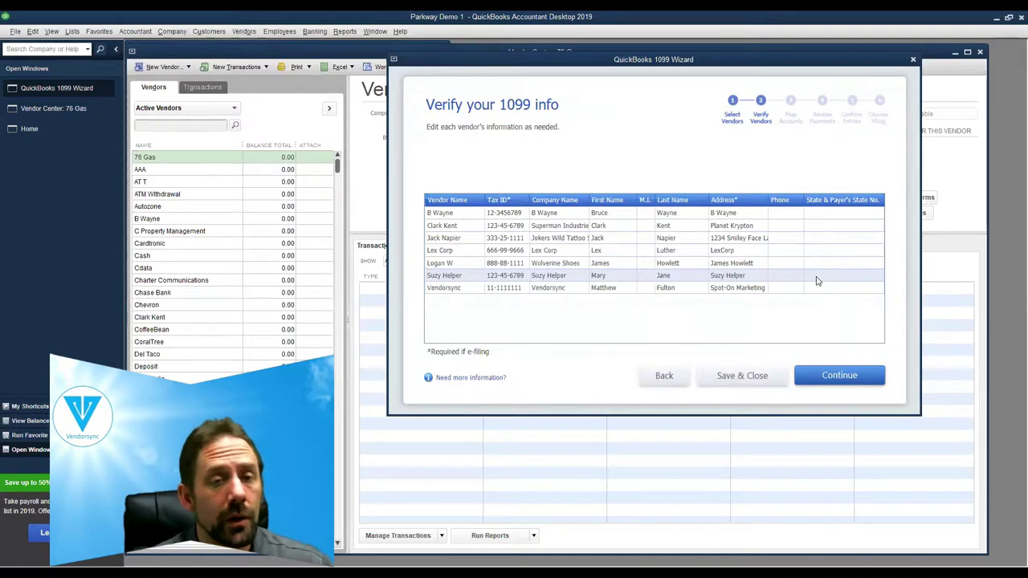
pyautogui.click(839, 375)
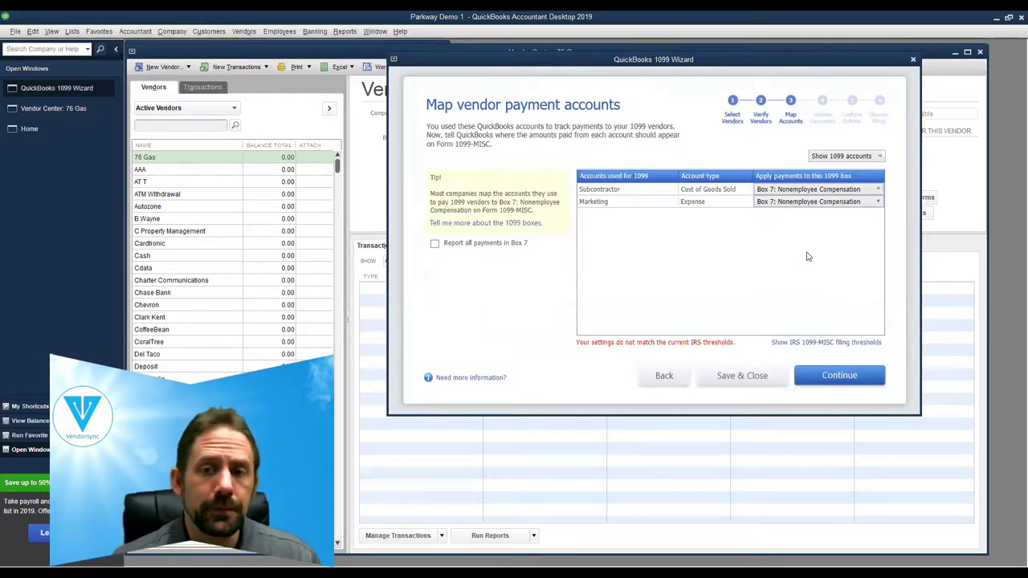
# - Keep Box 7: Nonemployee Compensation for the Subcontractor and Marketing accounts, then continue
pyautogui.click(810, 189)
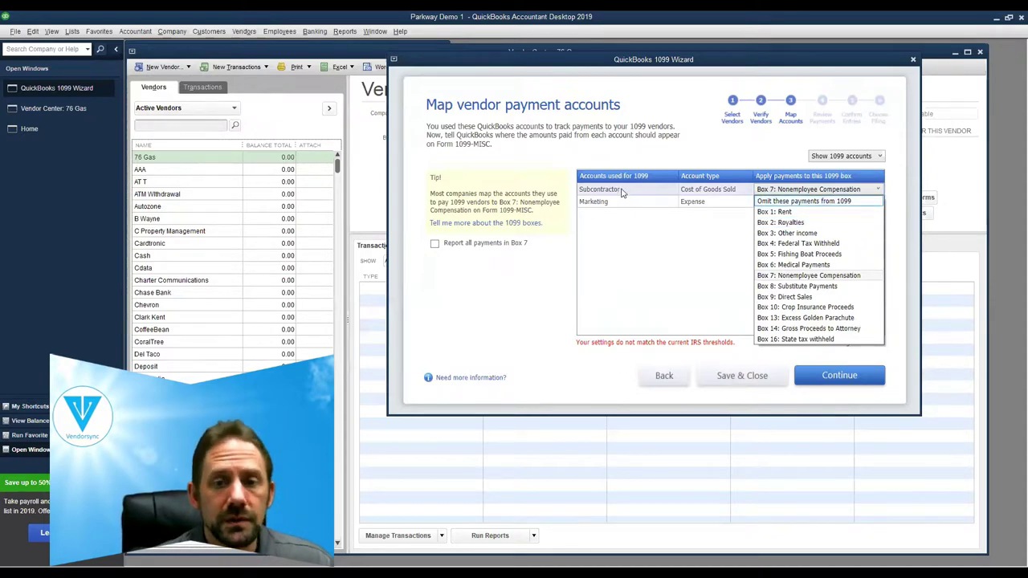
pyautogui.click(832, 276)
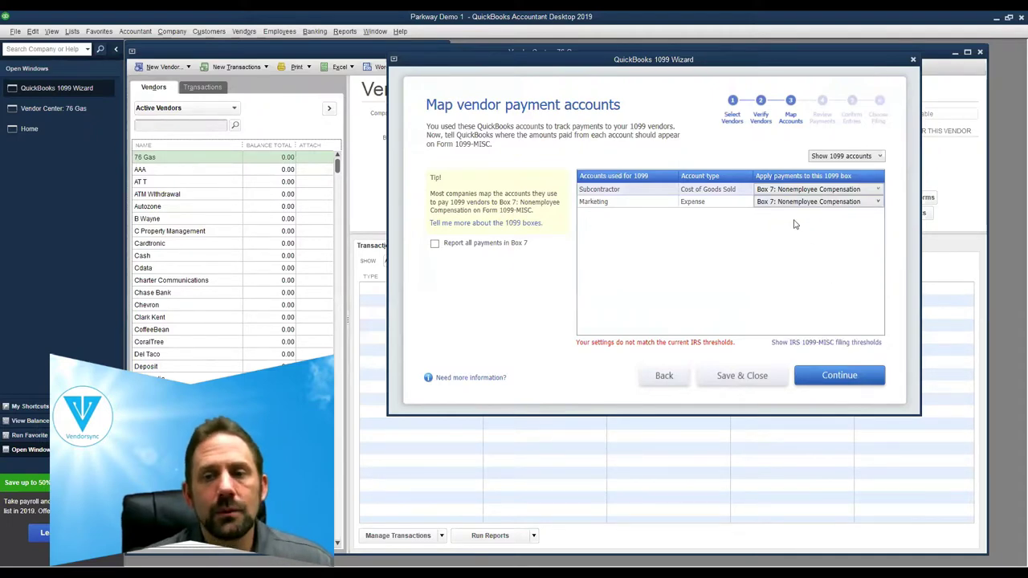
pyautogui.click(840, 205)
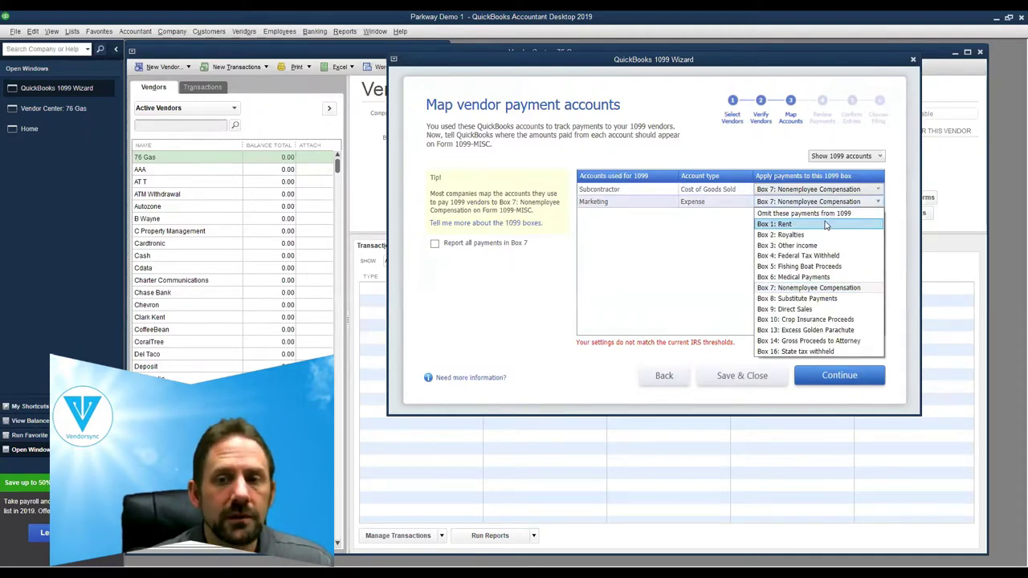
pyautogui.click(847, 206)
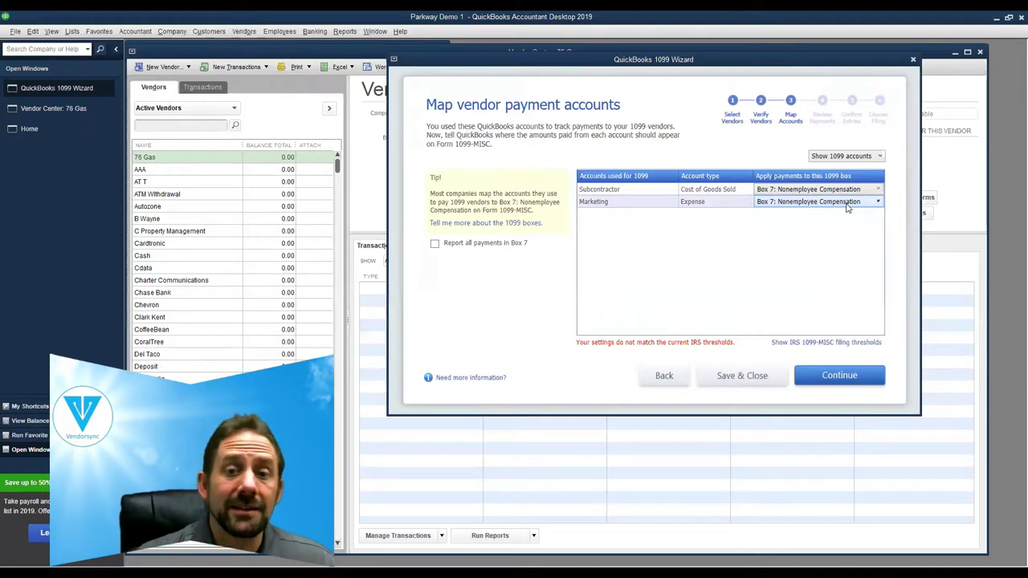
pyautogui.click(813, 385)
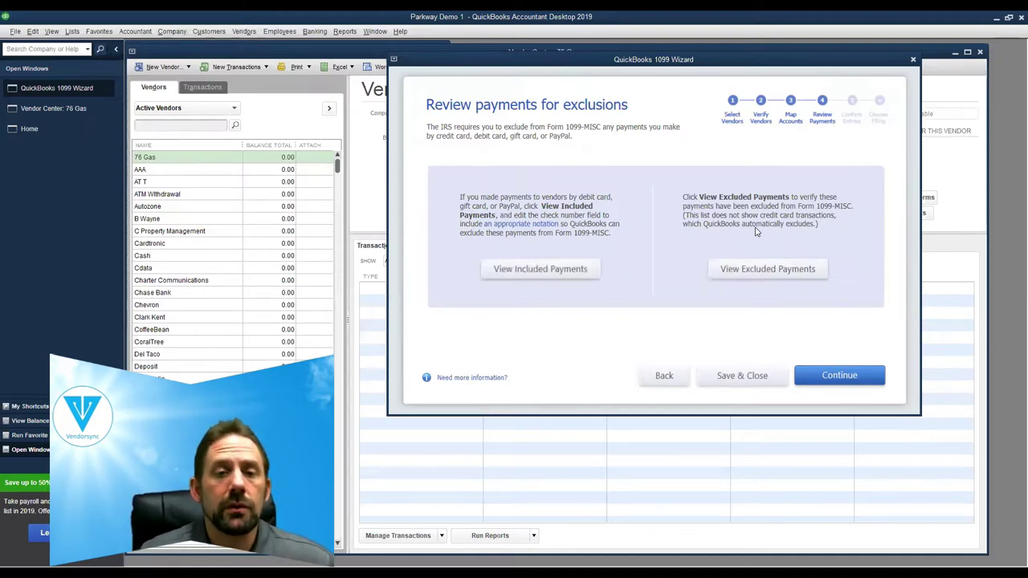
# - Open the Check Payments Included on Forms 1099-MISC report for January–December 2018
pyautogui.click(530, 275)
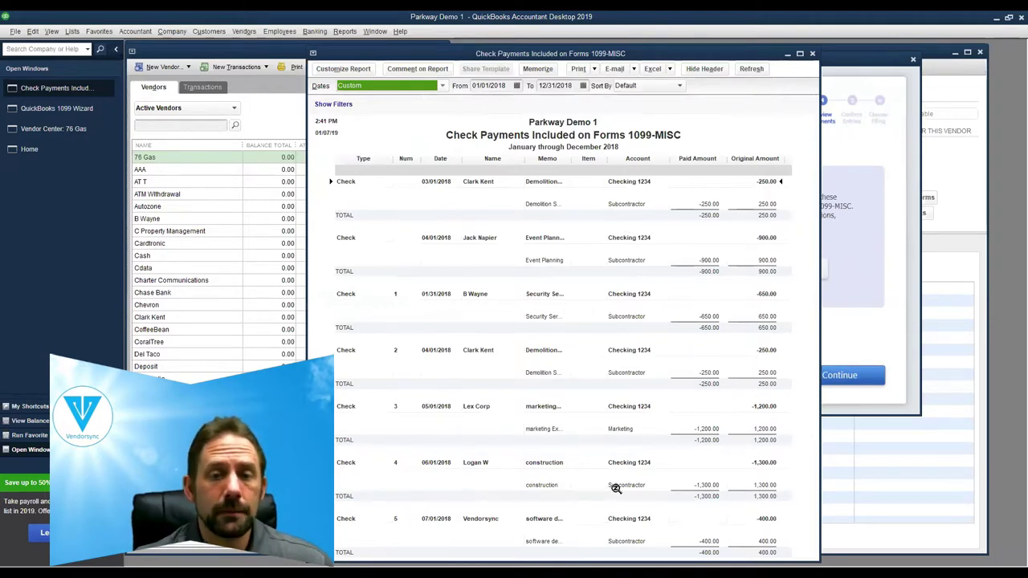
# - Check the excluded-payments report, close it as empty, and continue to confirming 1099 entries
pyautogui.click(862, 160)
pyautogui.click(763, 273)
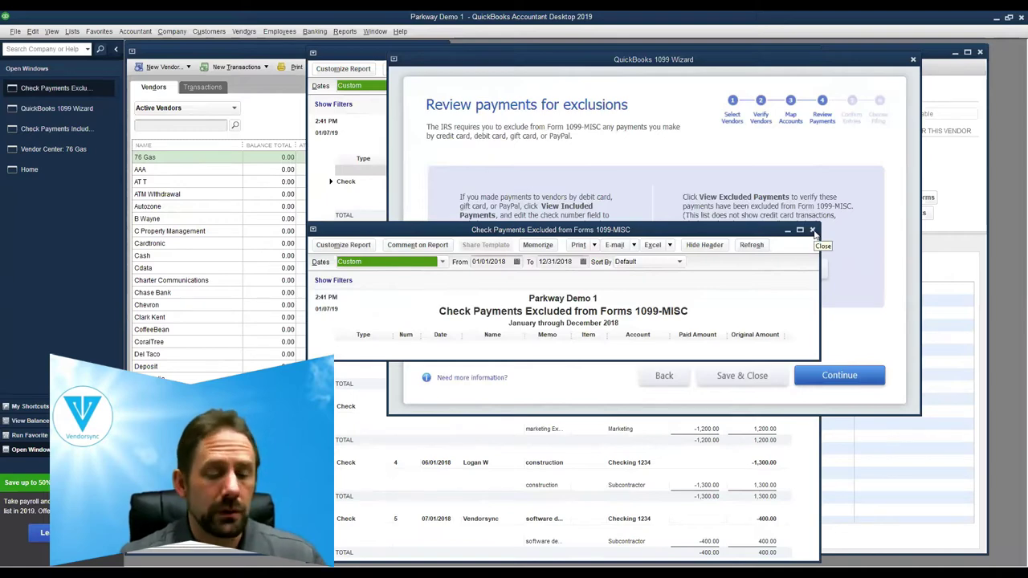
pyautogui.click(812, 230)
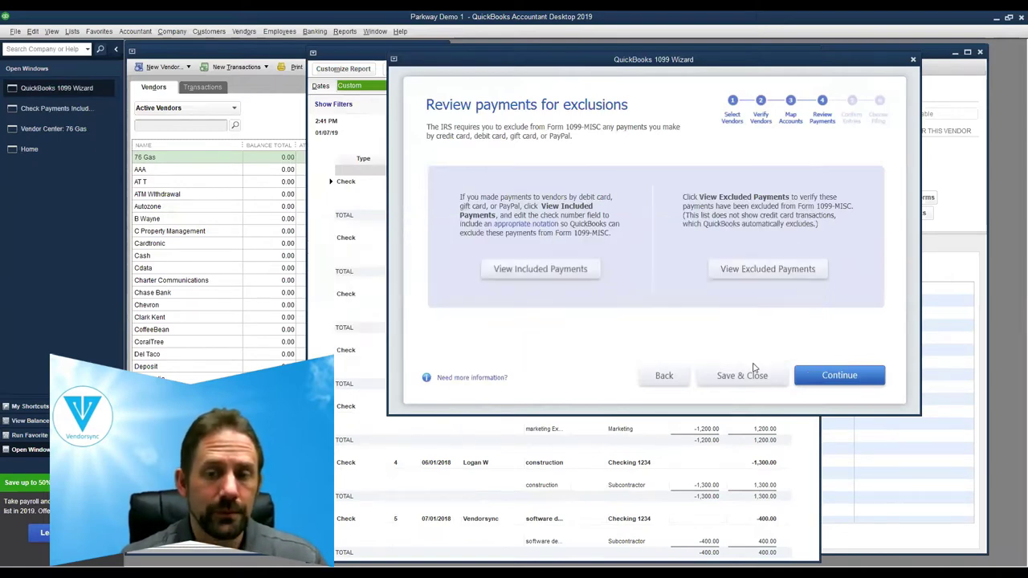
pyautogui.click(824, 376)
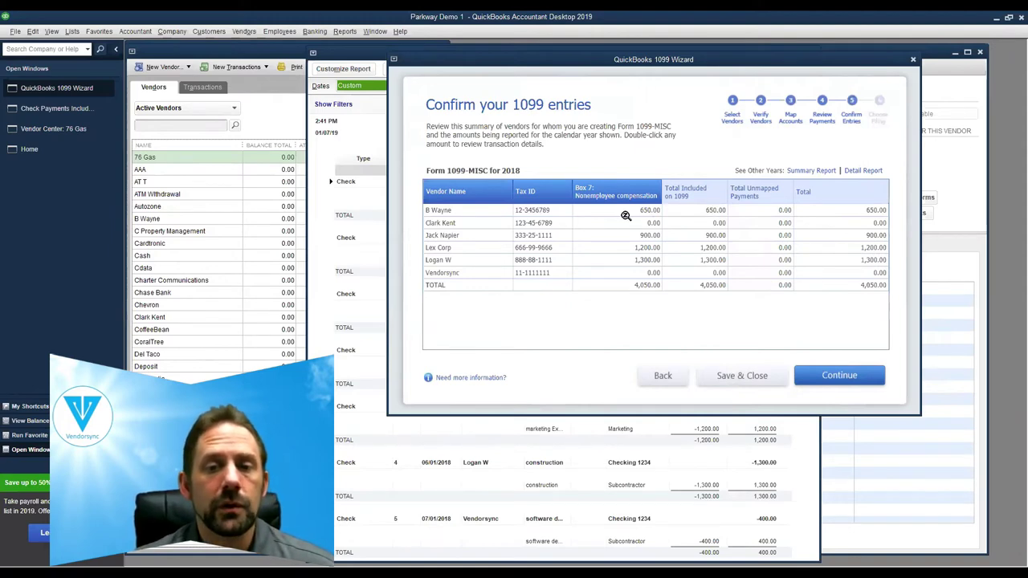
# - Review the 4,050.00 Box 7 vendor summary and continue to the filing method page
pyautogui.click(752, 210)
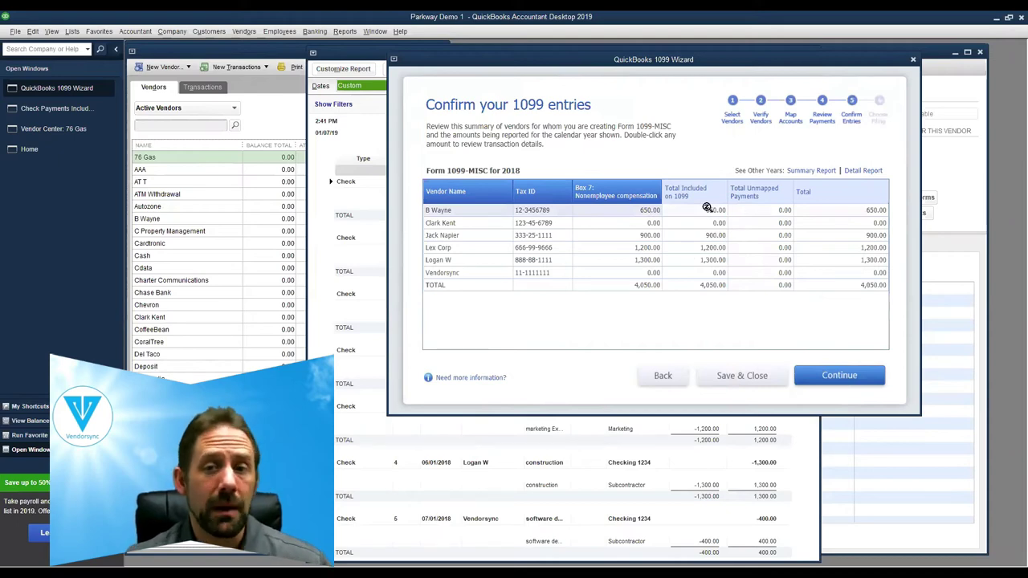
pyautogui.click(839, 376)
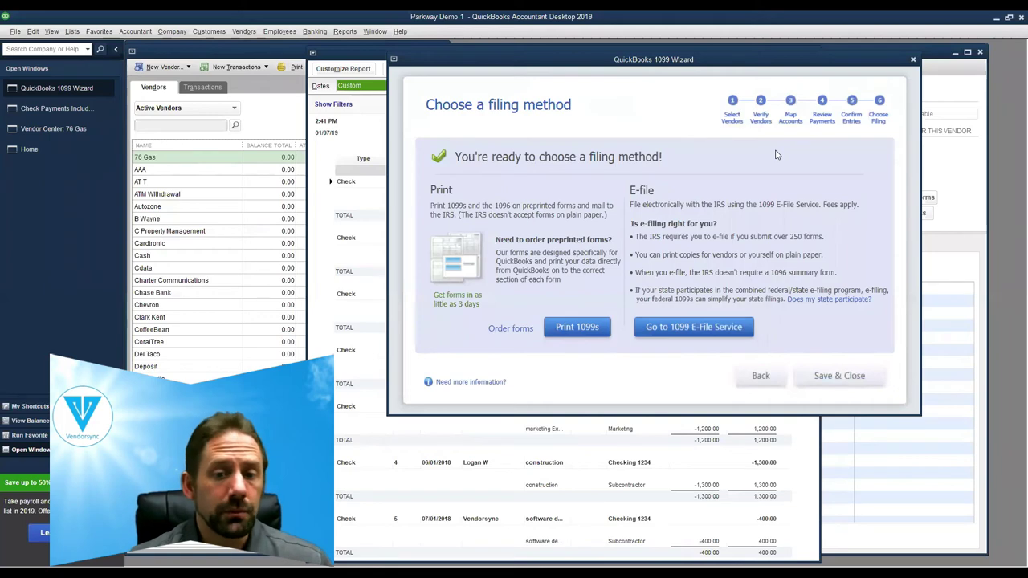